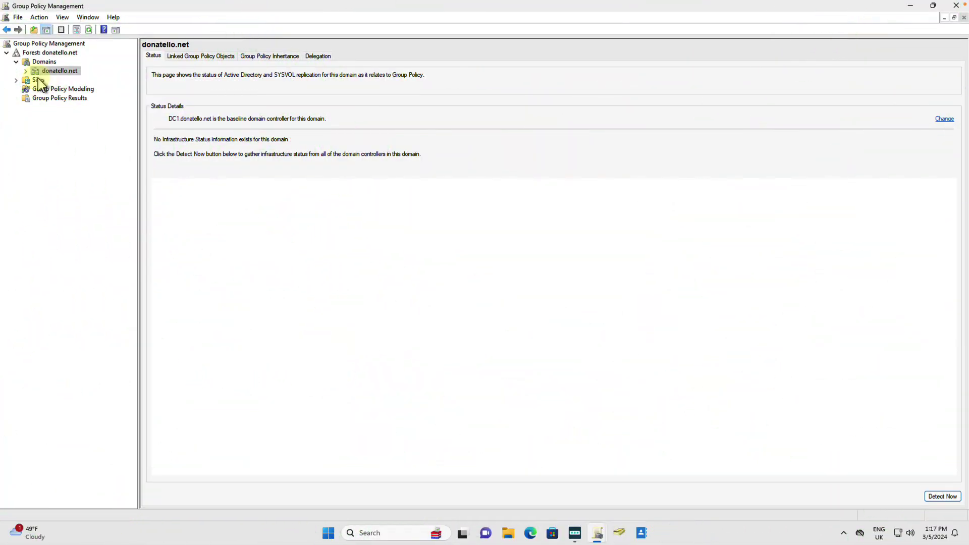
Step: Expand donatello.net > AndyCo and open the linked AndyCO Password Policy in the Group Policy editor
{"action": "left_click", "coordinate": [25, 71]}
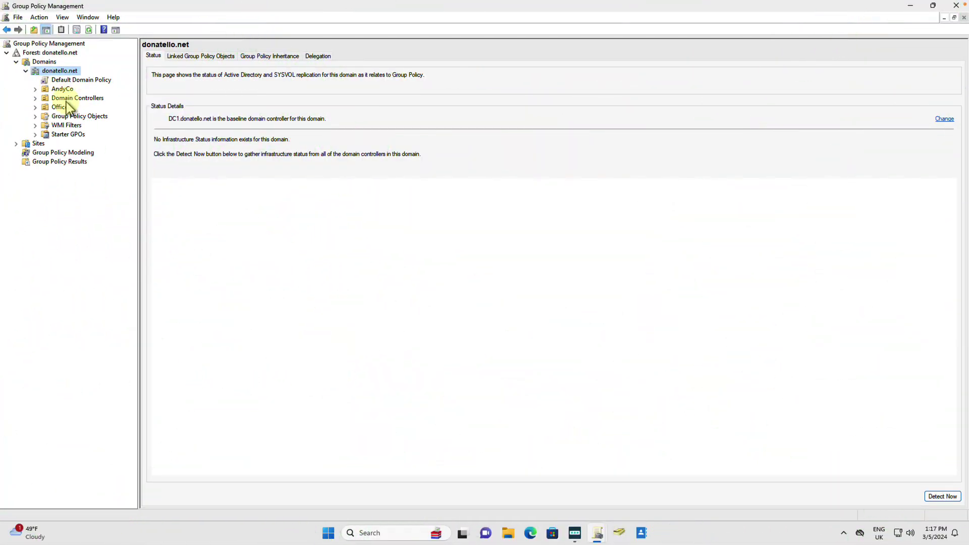
{"action": "left_click", "coordinate": [45, 89]}
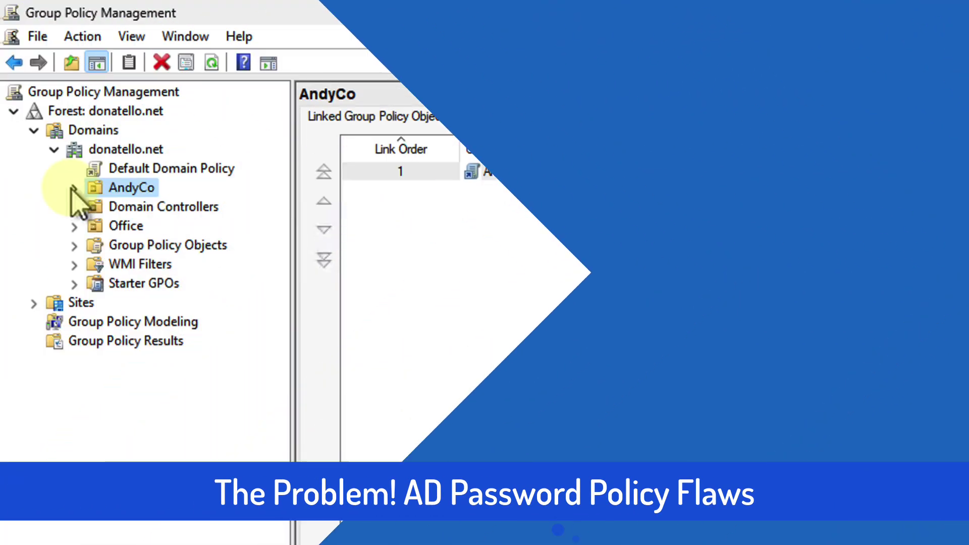
{"action": "left_click", "coordinate": [36, 89]}
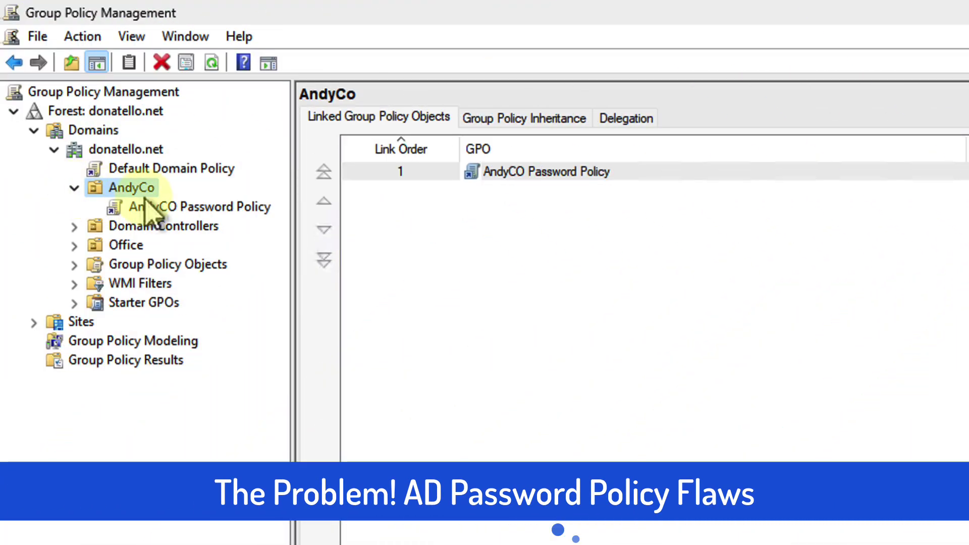
{"action": "left_click", "coordinate": [147, 208]}
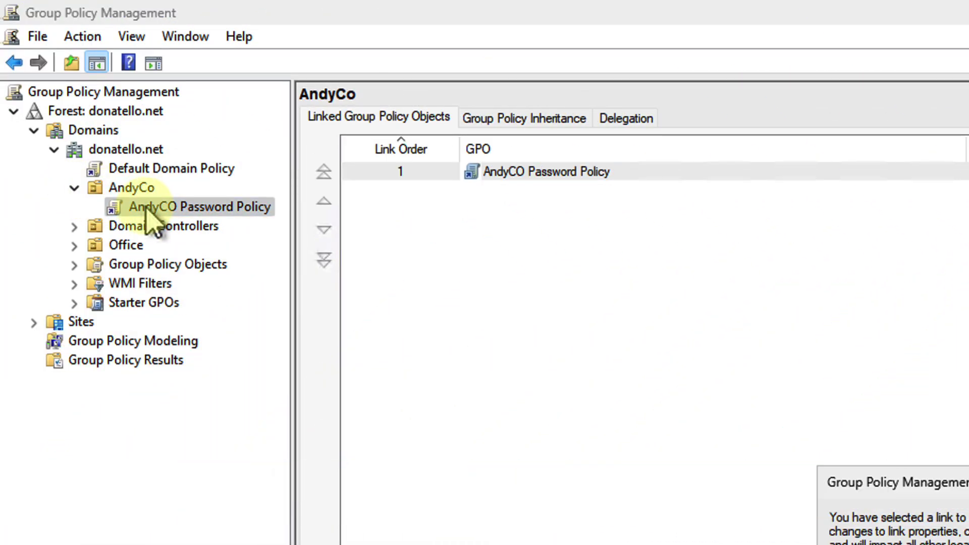
{"action": "key", "text": "Return"}
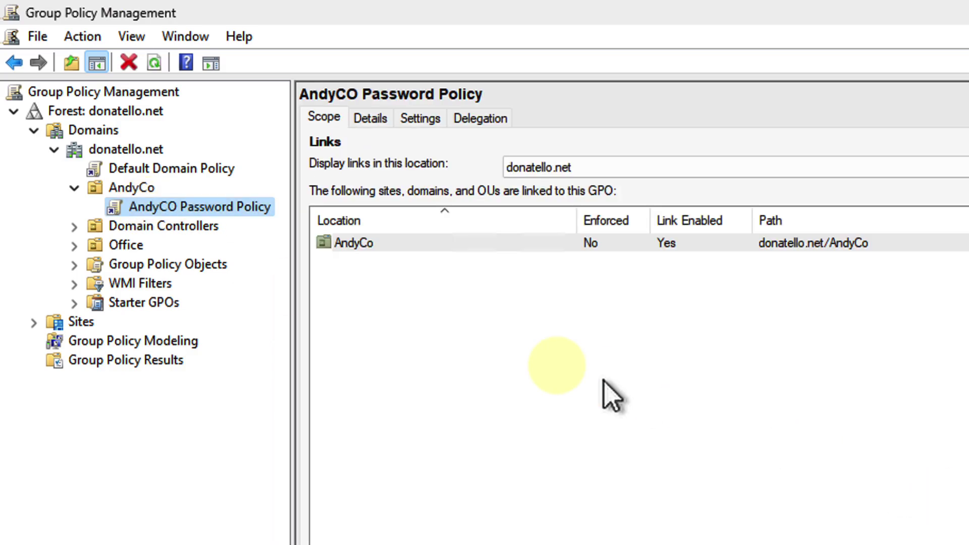
{"action": "right_click", "coordinate": [218, 208]}
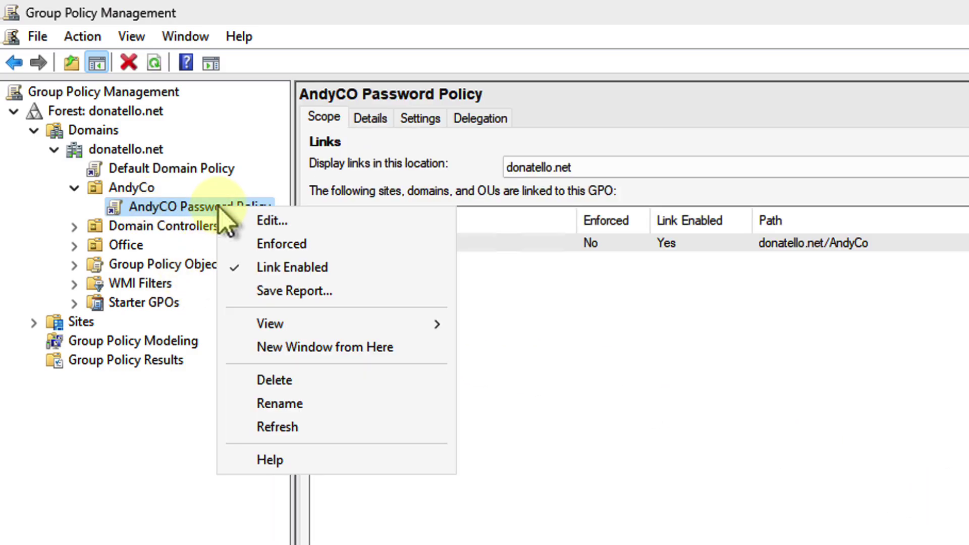
{"action": "left_click", "coordinate": [270, 222]}
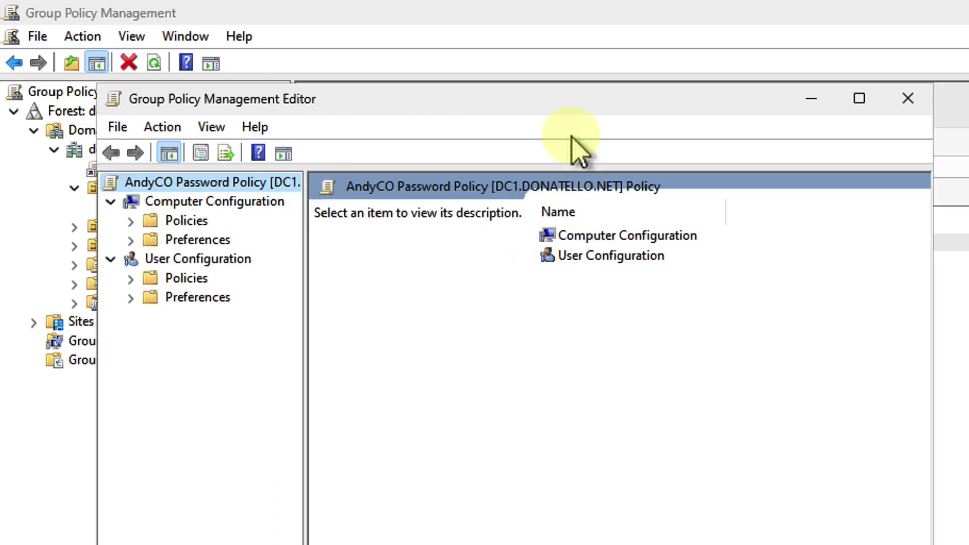
Step: Maximize the editor and browse Computer Configuration > Windows Settings > Security Settings > Account Policies > Password Policy
{"action": "double_click", "coordinate": [595, 108]}
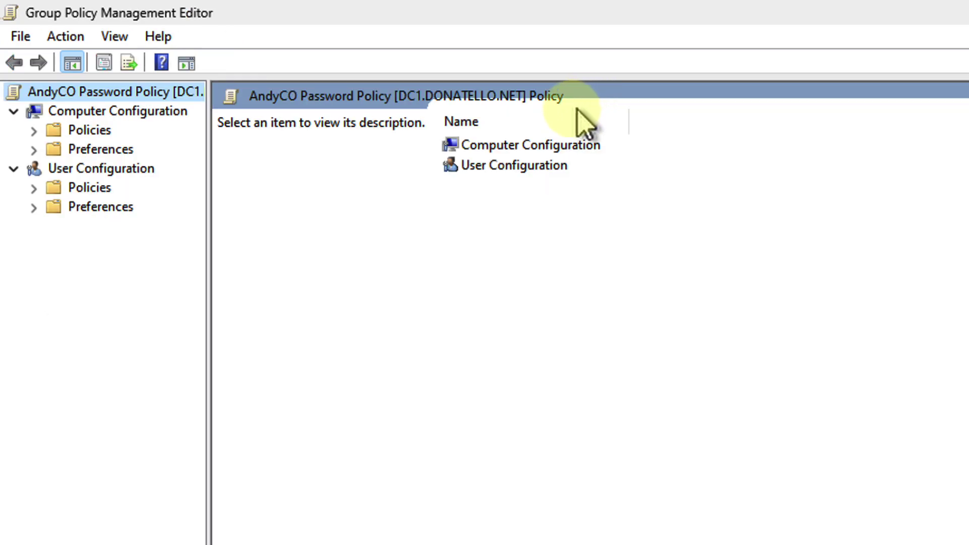
{"action": "left_click", "coordinate": [91, 132]}
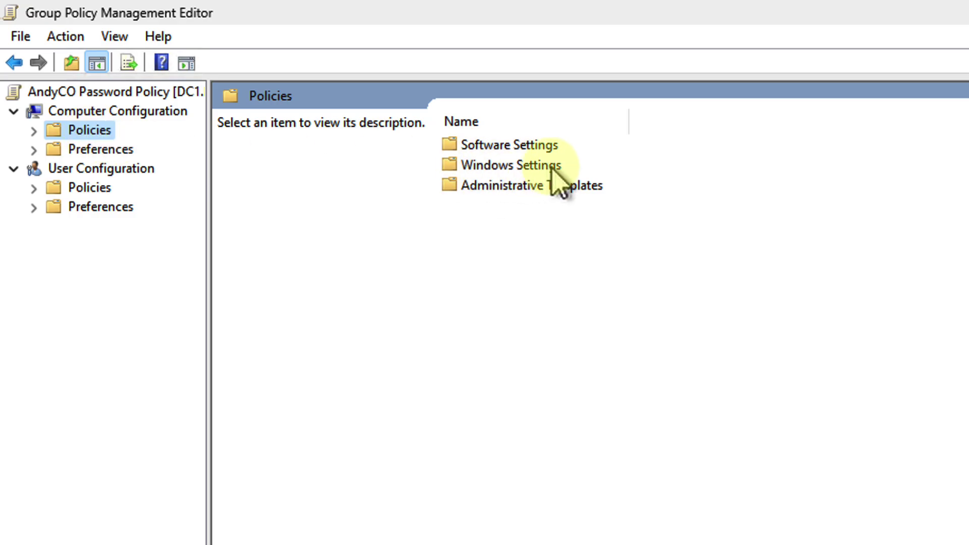
{"action": "double_click", "coordinate": [550, 165]}
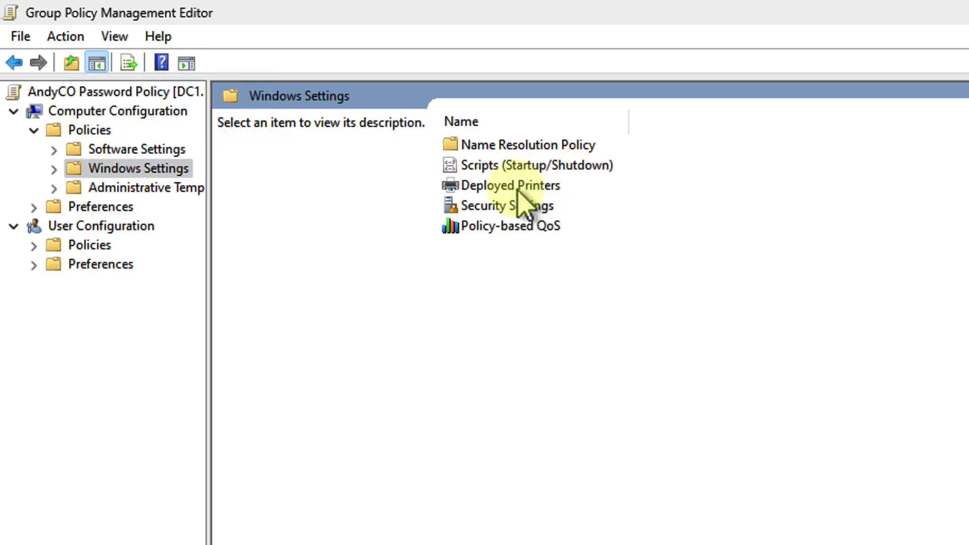
{"action": "double_click", "coordinate": [502, 206]}
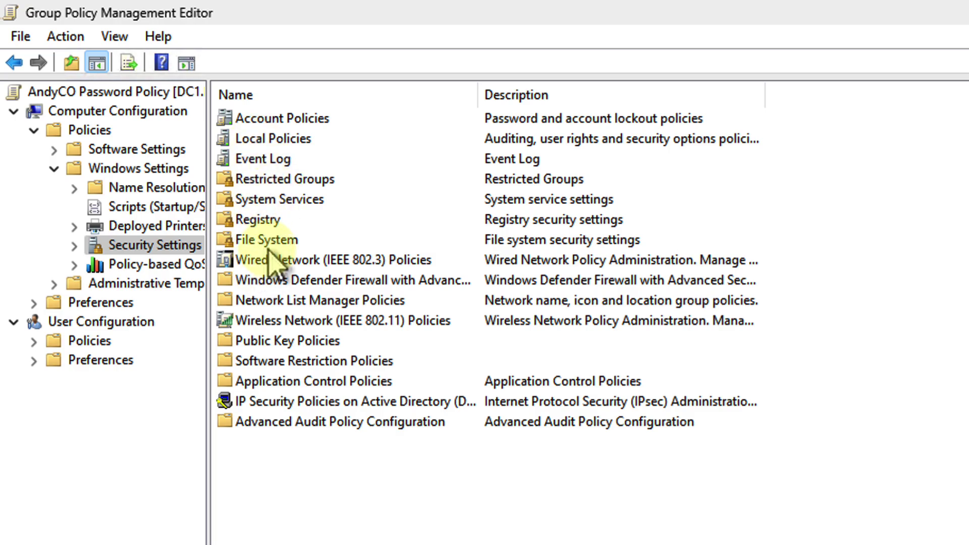
{"action": "double_click", "coordinate": [302, 121]}
{"action": "double_click", "coordinate": [259, 122]}
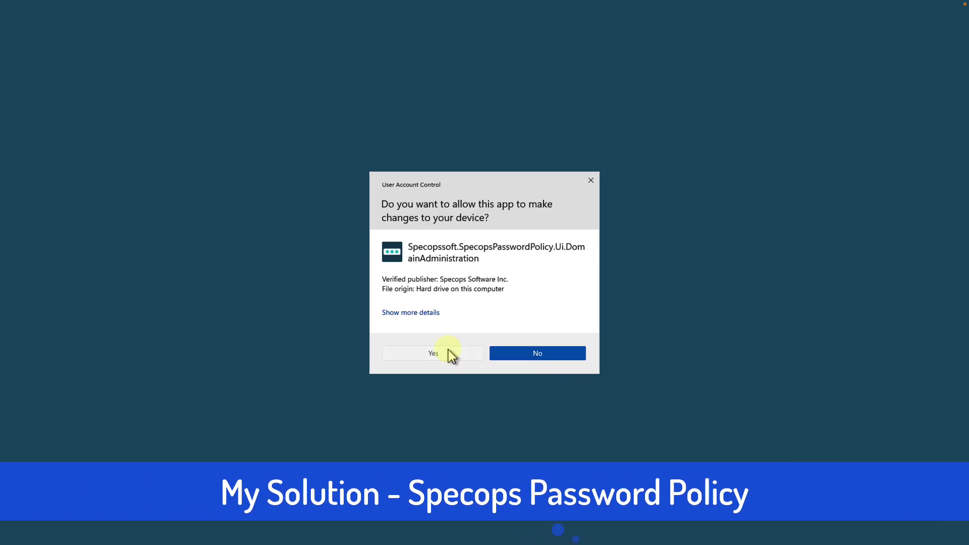
Step: Approve the UAC prompt to launch Specops Password Policy Domain Administration on donatello.net
{"action": "left_click", "coordinate": [448, 353]}
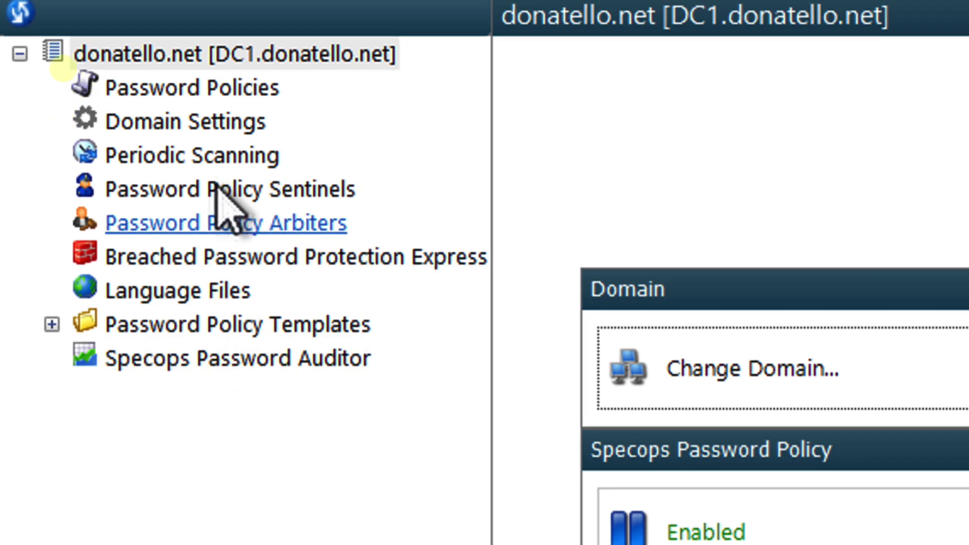
Step: List Password Policies and view AndyCO's rules: minimum length 10, 24 remembered, 30-day maximum age
{"action": "left_click", "coordinate": [232, 93]}
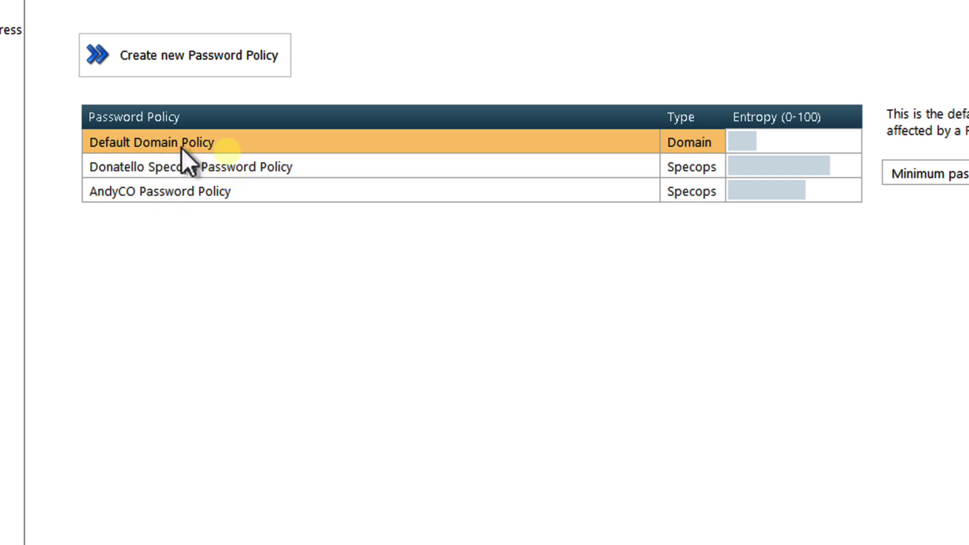
{"action": "left_click", "coordinate": [174, 194]}
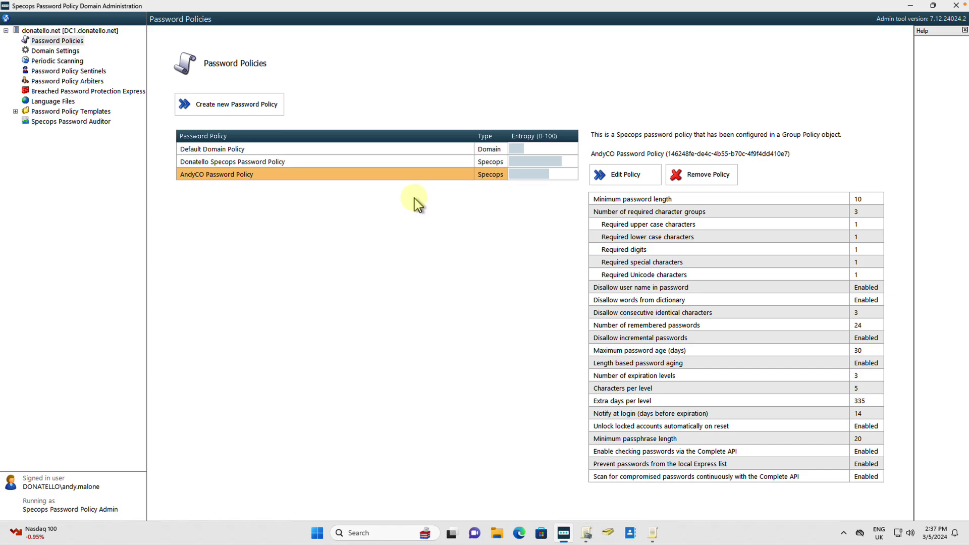
Step: Edit the AndyCO policy to show Breached Password Protection with Express list and Complete API checks
{"action": "left_click", "coordinate": [625, 175]}
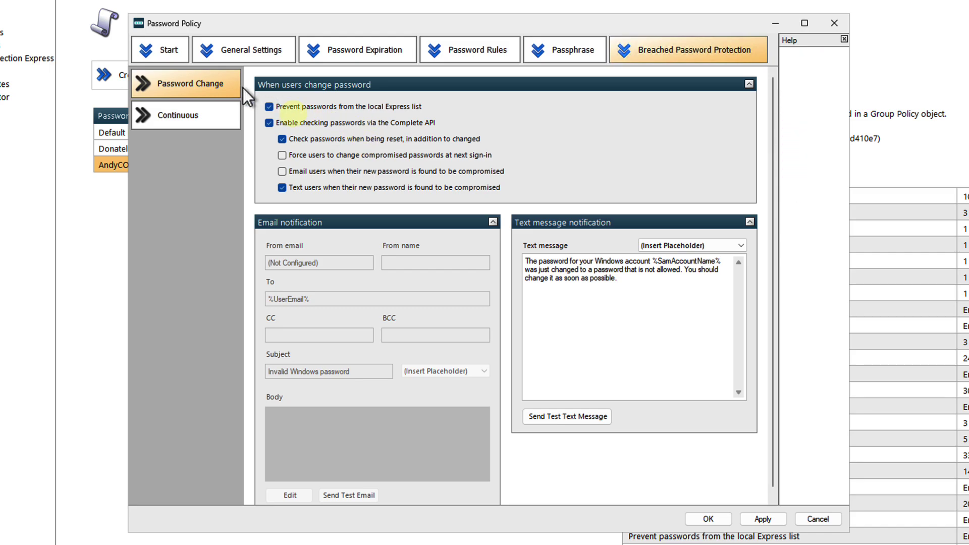
Step: Enable forced change of compromised passwords at next sign-in and e-mail alerts to affected users
{"action": "mouse_move", "coordinate": [363, 112]}
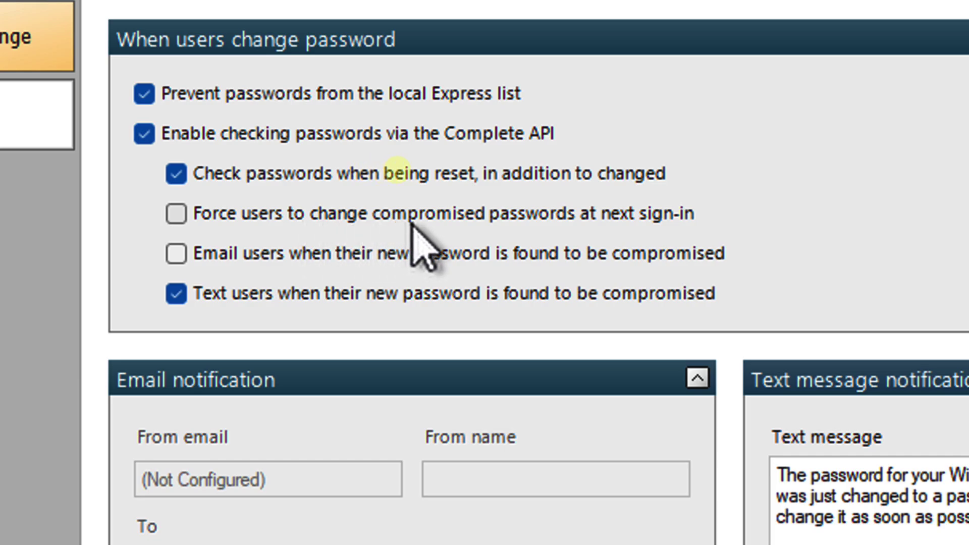
{"action": "left_click", "coordinate": [411, 217]}
{"action": "left_click", "coordinate": [373, 252]}
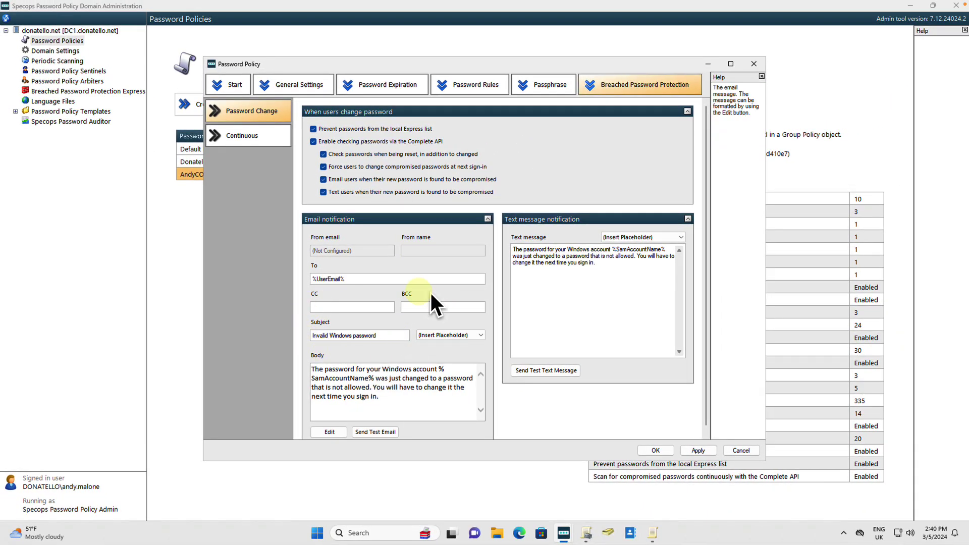
{"action": "left_click", "coordinate": [528, 250]}
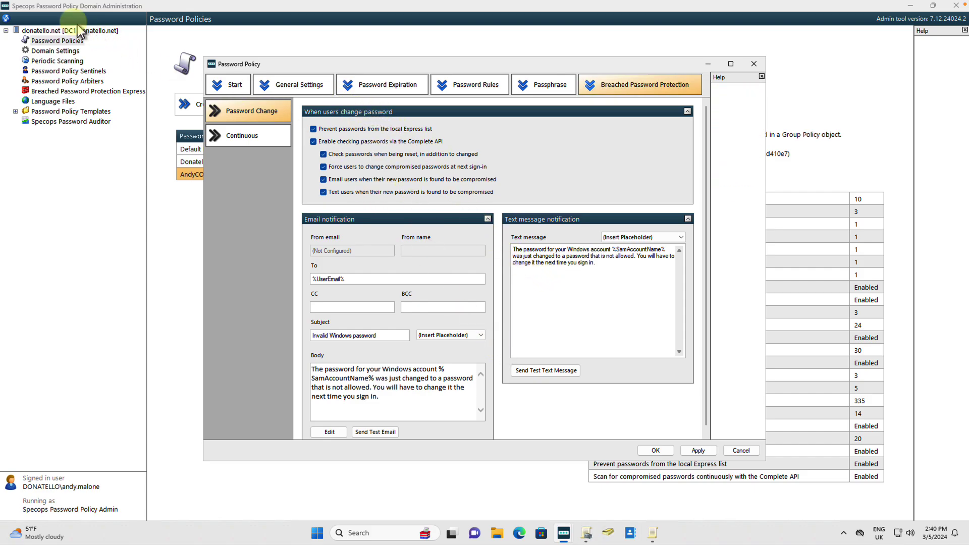
{"action": "left_click", "coordinate": [301, 86]}
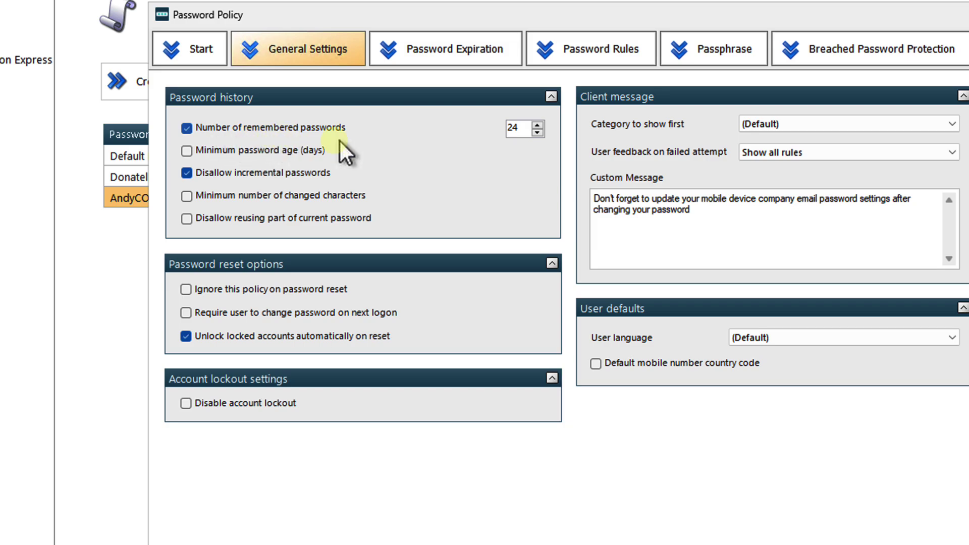
{"action": "left_click_drag", "start_coordinate": [523, 129], "coordinate": [505, 130]}
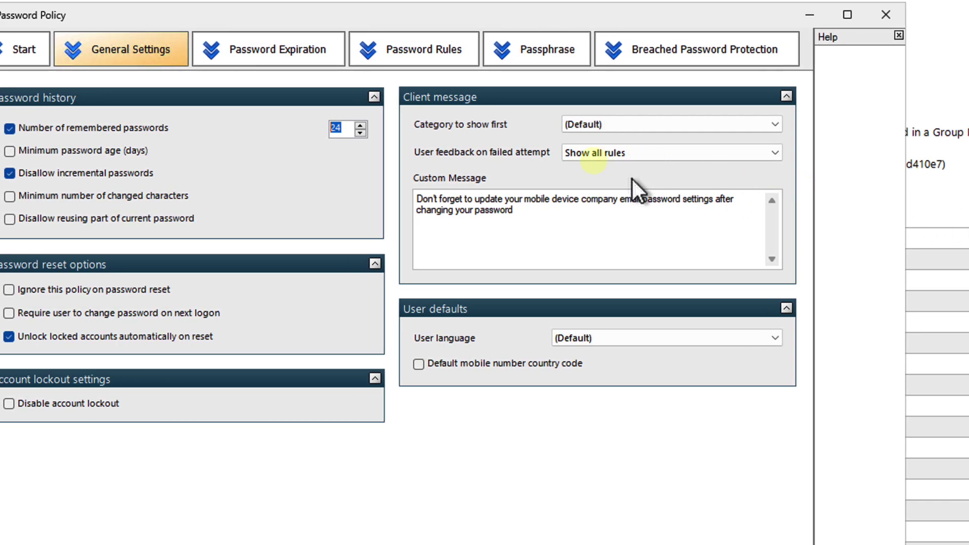
{"action": "mouse_move", "coordinate": [817, 208]}
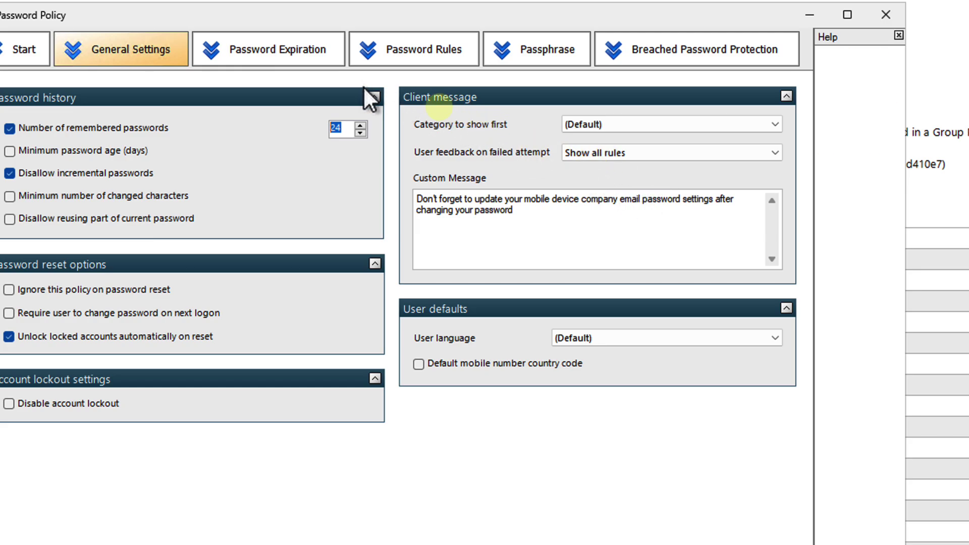
Step: Show Password Expiration: length-based aging with three levels expiring at 30, 365 and 700 days
{"action": "left_click", "coordinate": [263, 55]}
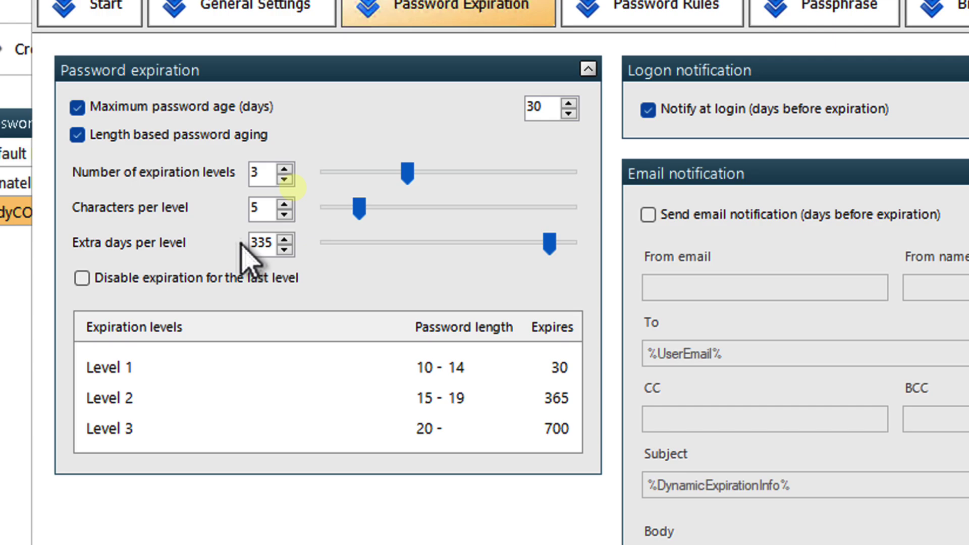
{"action": "left_click", "coordinate": [331, 259]}
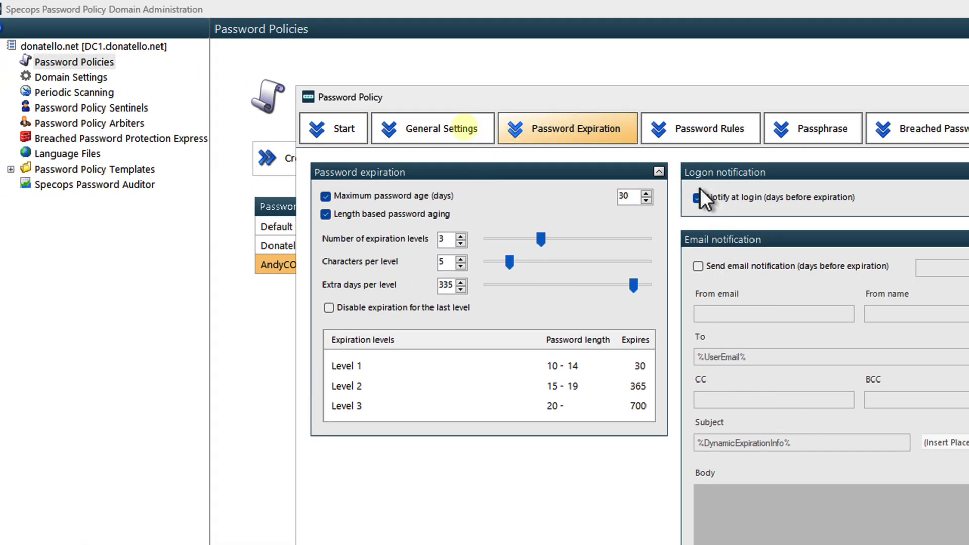
Step: Review Password Rules: minimum length 10, 3 character groups, custom dictionaries, full user name disallowed
{"action": "left_click", "coordinate": [713, 132]}
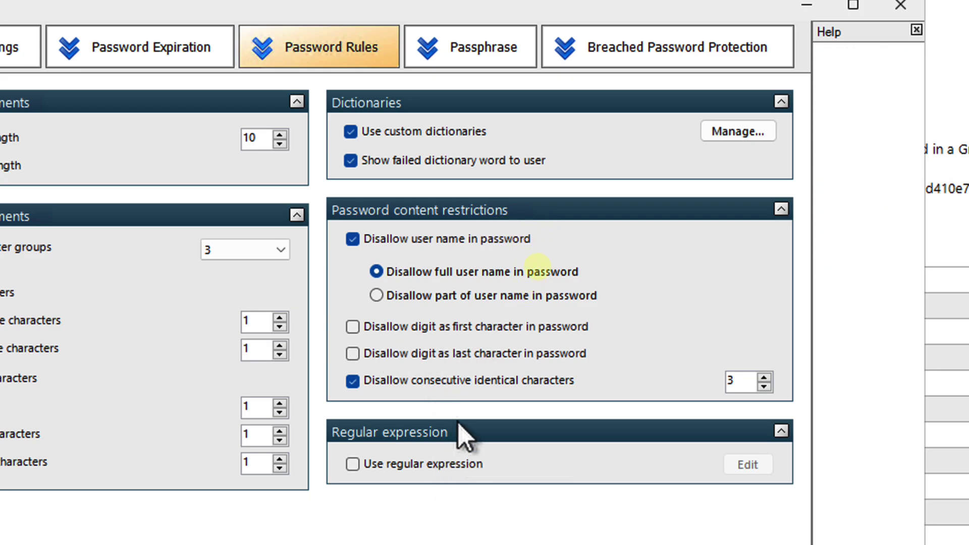
{"action": "mouse_move", "coordinate": [467, 356]}
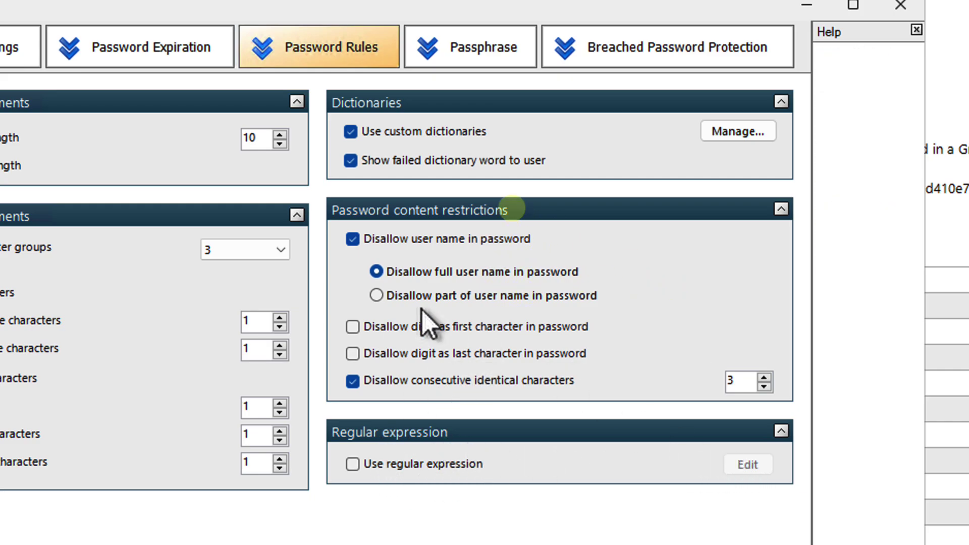
{"action": "mouse_move", "coordinate": [396, 297]}
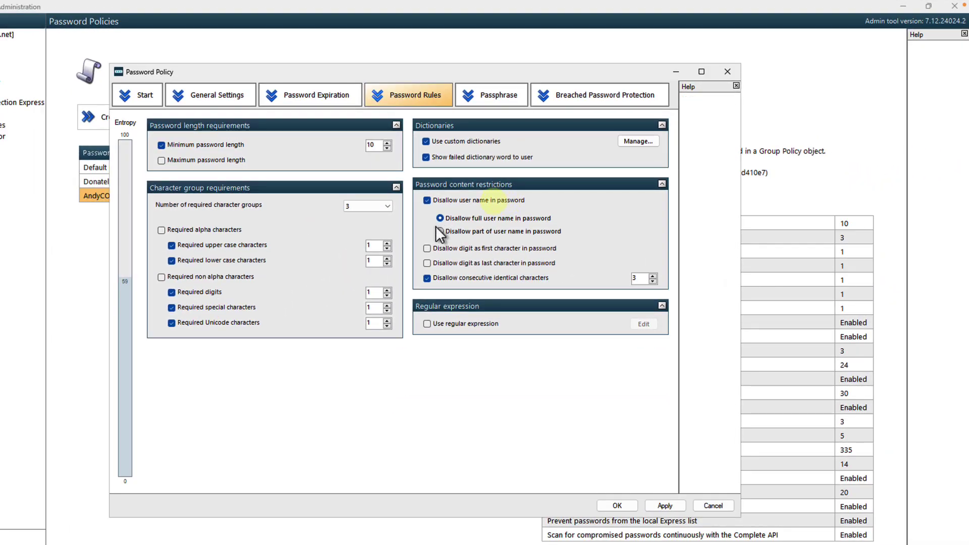
Step: Show Passphrase settings and select the 'Do not use patterns' and 'Must not contain Password' rules
{"action": "left_click", "coordinate": [492, 95]}
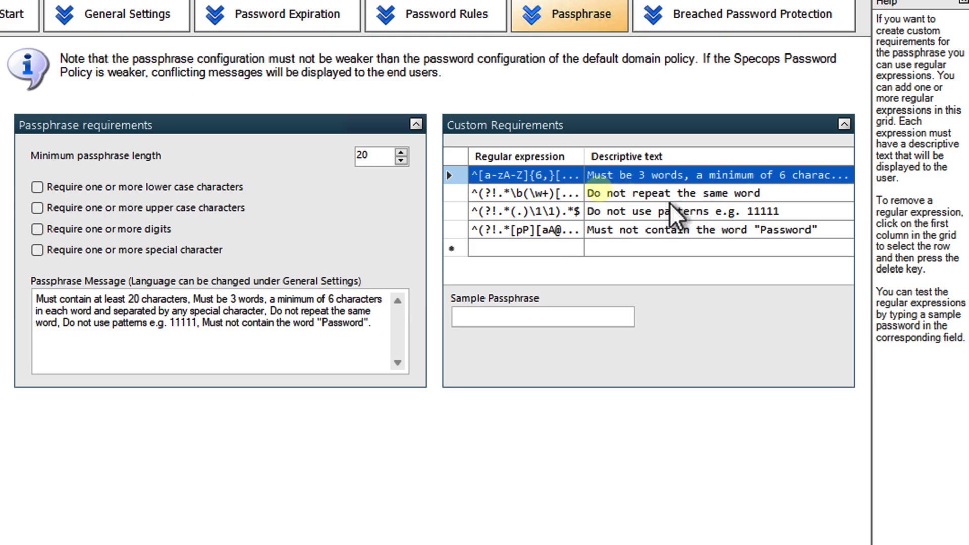
{"action": "left_click", "coordinate": [631, 215]}
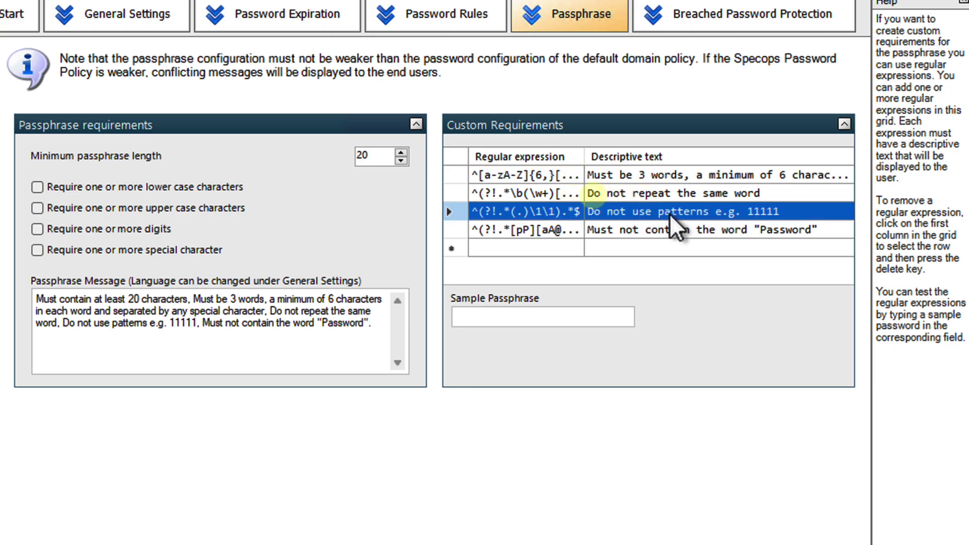
{"action": "left_click", "coordinate": [624, 229]}
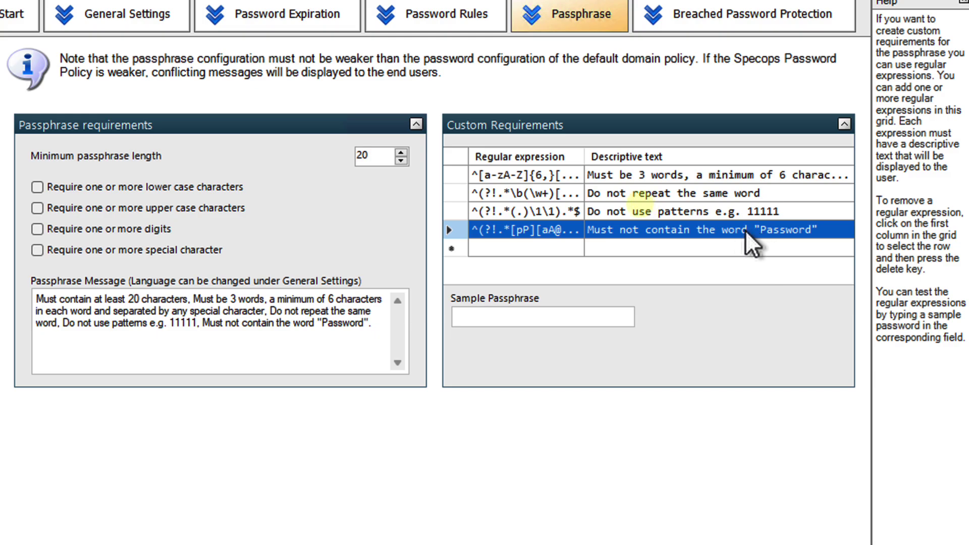
Step: Tick then clear 'Require one or more digits', leaving the passphrase digit requirement off
{"action": "mouse_move", "coordinate": [129, 201]}
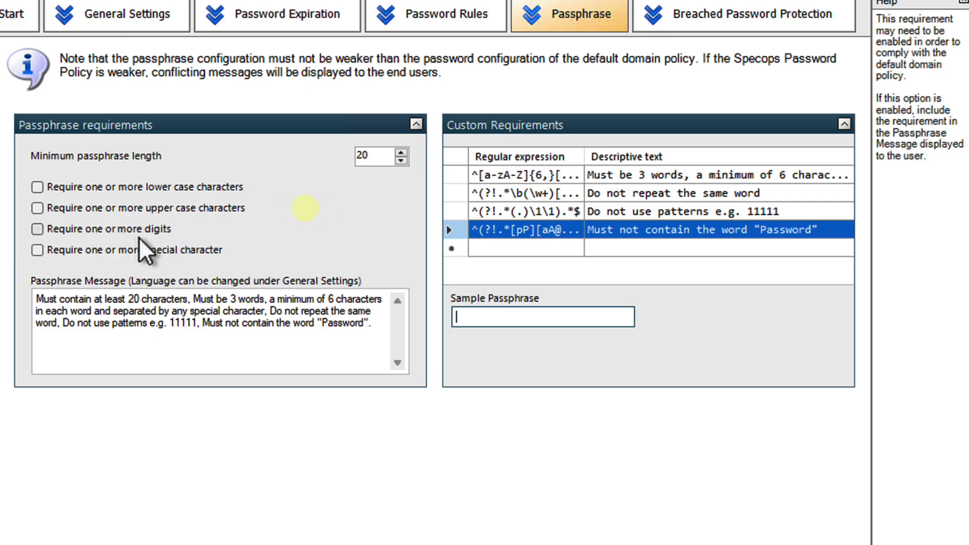
{"action": "left_click", "coordinate": [123, 231]}
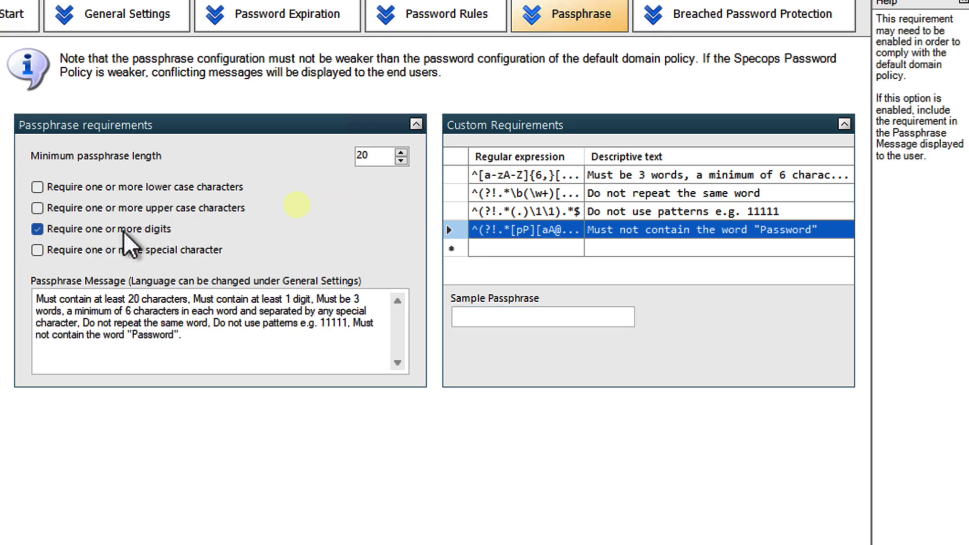
{"action": "left_click", "coordinate": [108, 231]}
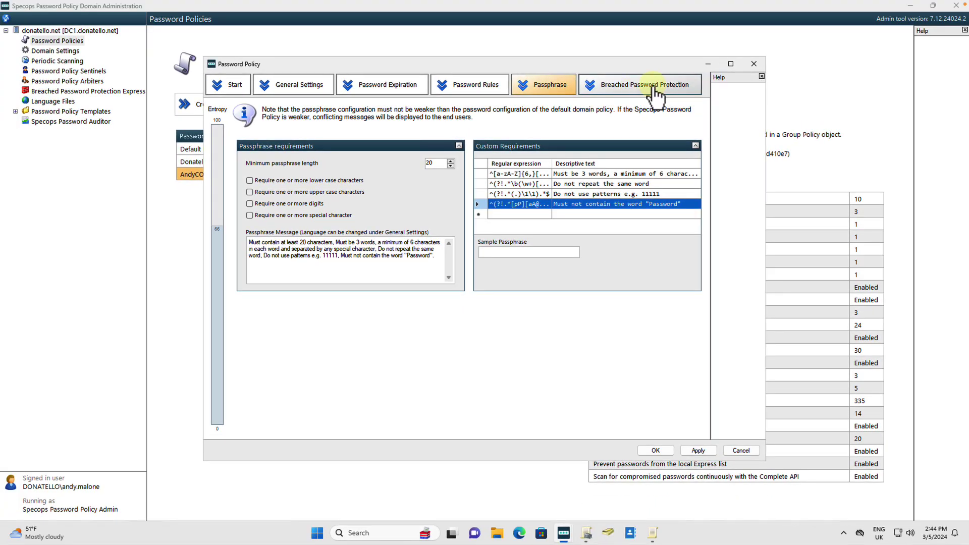
Step: Review the Password Change breach settings, then show Continuous checking via the Complete API
{"action": "left_click", "coordinate": [548, 84]}
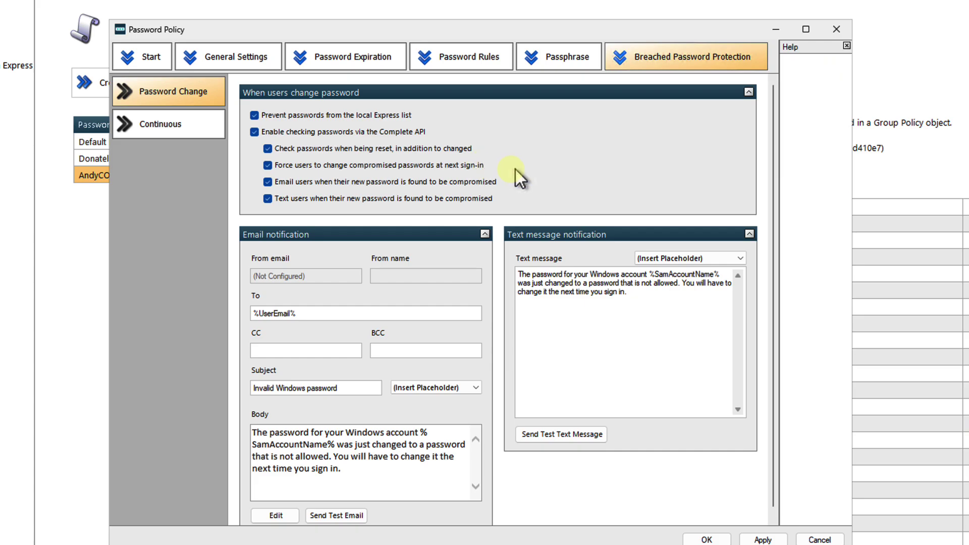
{"action": "scroll", "coordinate": [370, 182], "scroll_direction": "down", "scroll_amount": 1}
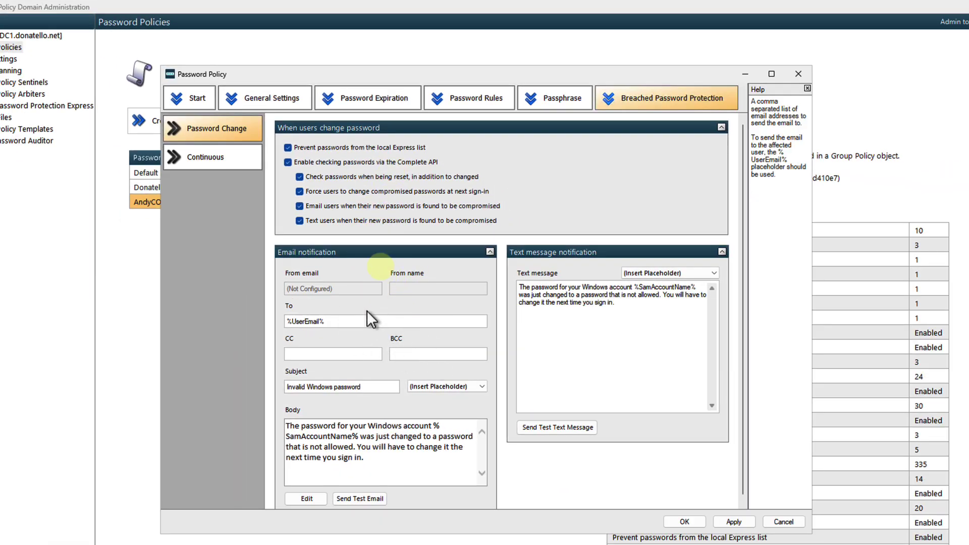
{"action": "left_click", "coordinate": [203, 159]}
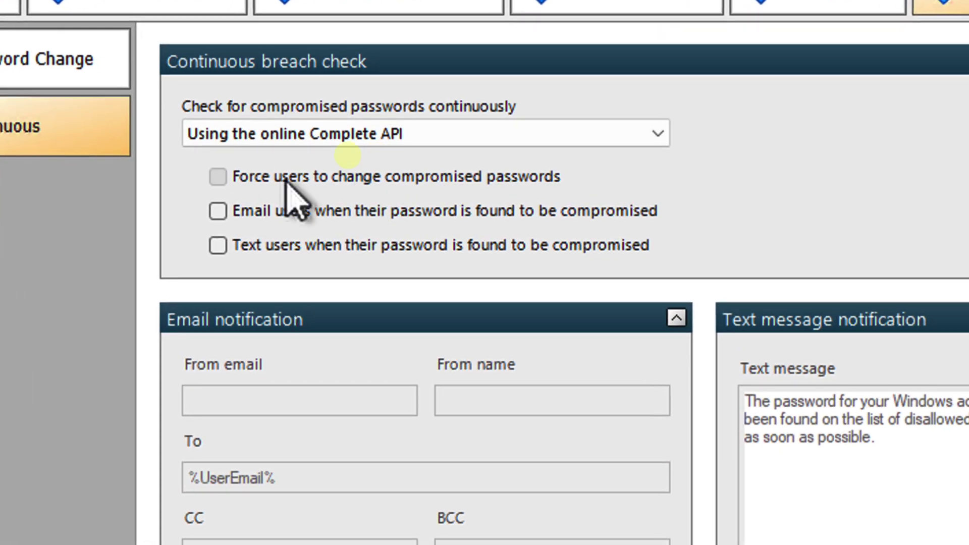
Step: Set continuous breach checks to force a password change and notify users by email and text
{"action": "left_click", "coordinate": [290, 195]}
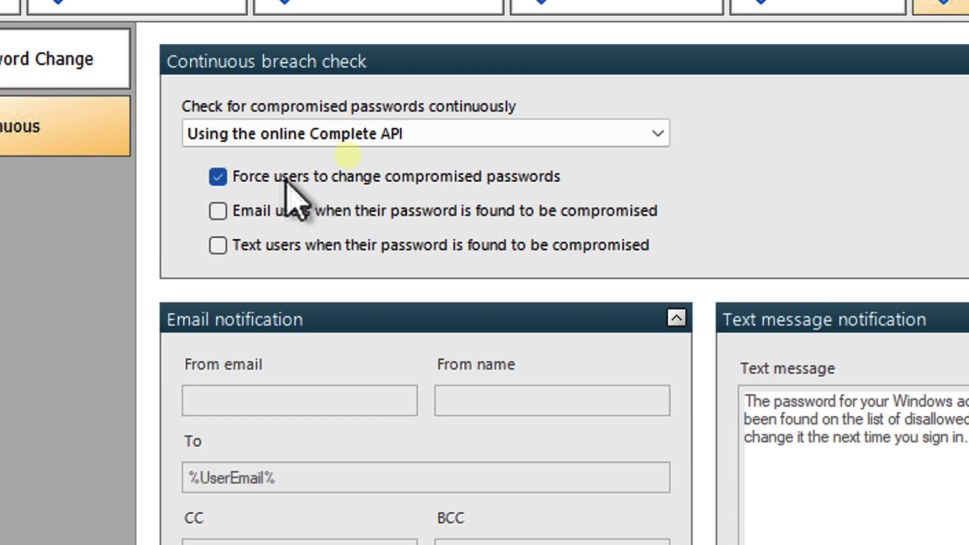
{"action": "left_click", "coordinate": [339, 211]}
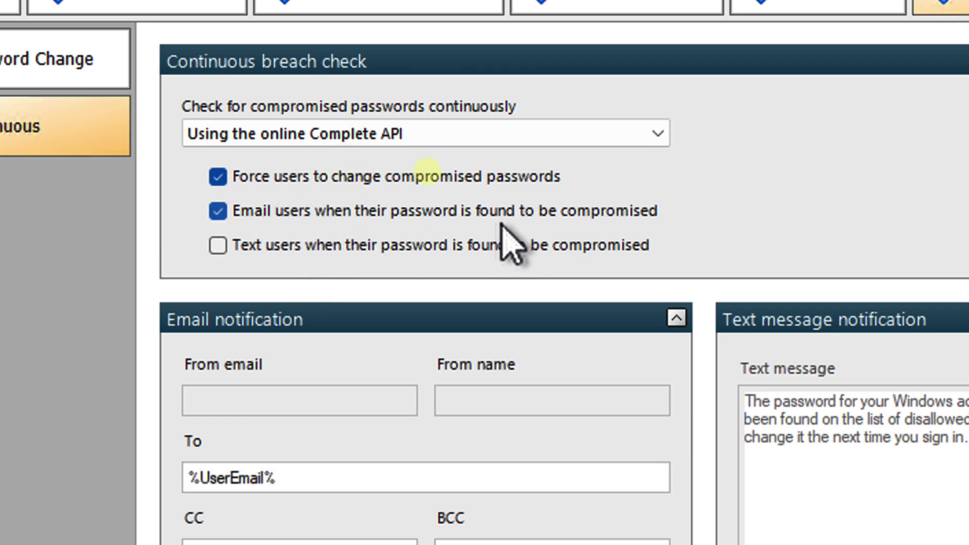
{"action": "left_click", "coordinate": [437, 245]}
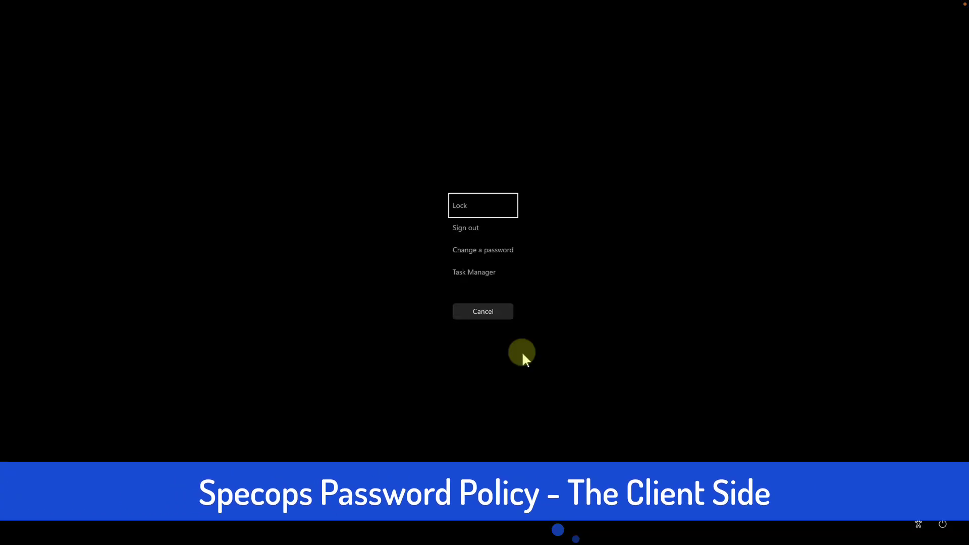
Step: Choose Change a password from the Windows security options
{"action": "left_click", "coordinate": [470, 251]}
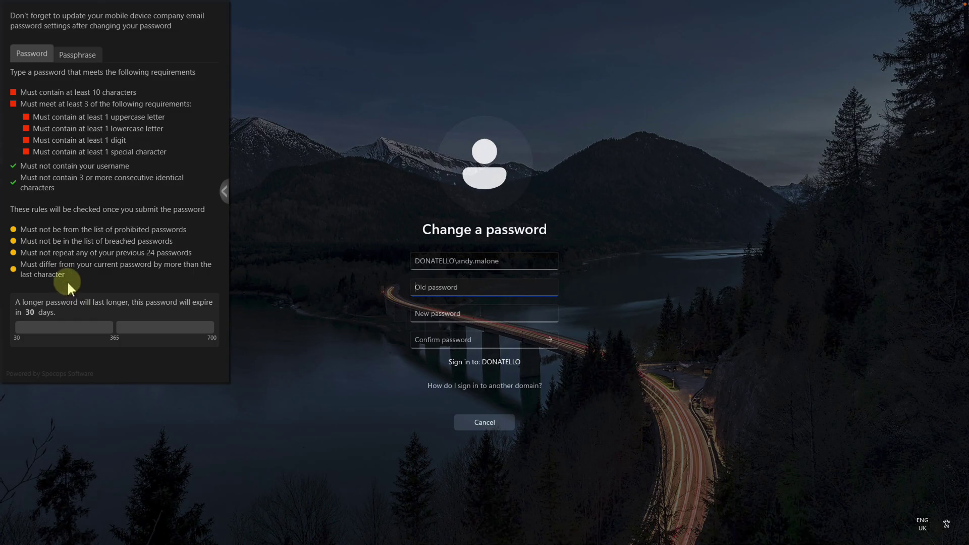
{"action": "left_click", "coordinate": [79, 52]}
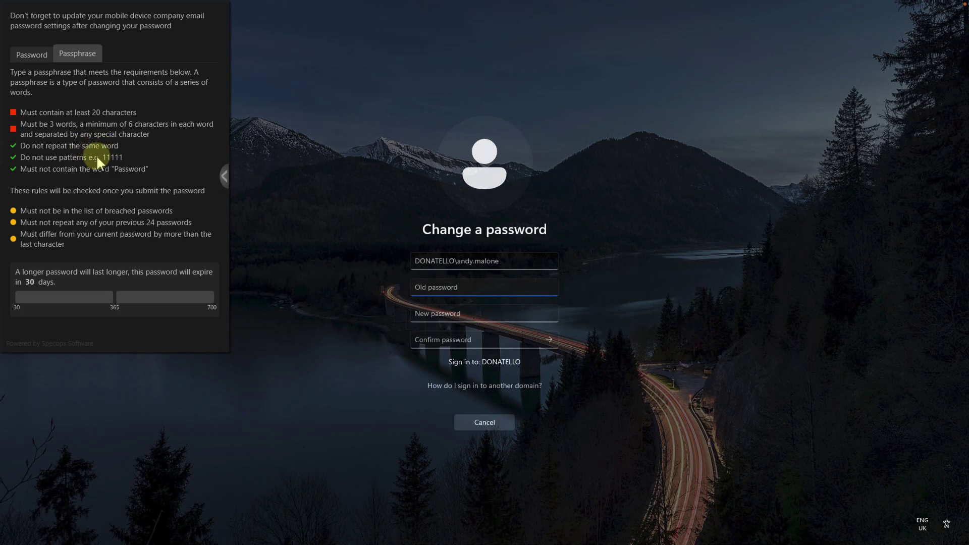
{"action": "left_click", "coordinate": [32, 55]}
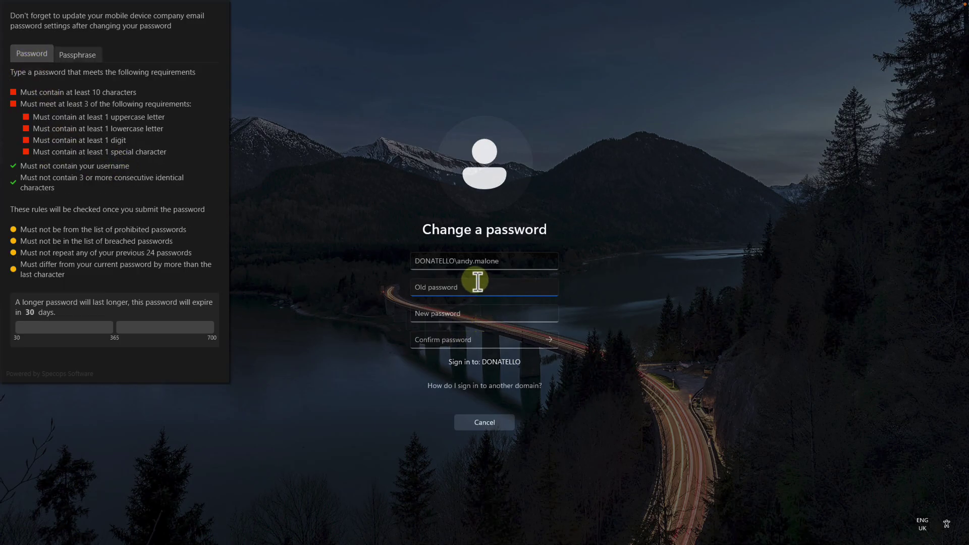
Step: Enter the old password, then type a compliant new password in the New password field
{"action": "type", "text": "•••••••••••"}
{"action": "left_click", "coordinate": [484, 313]}
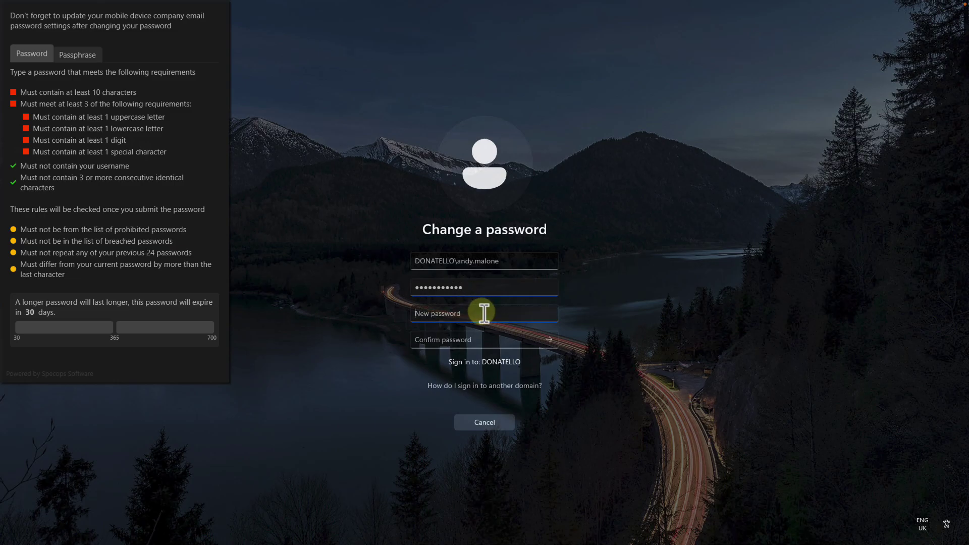
{"action": "type", "text": "••••"}
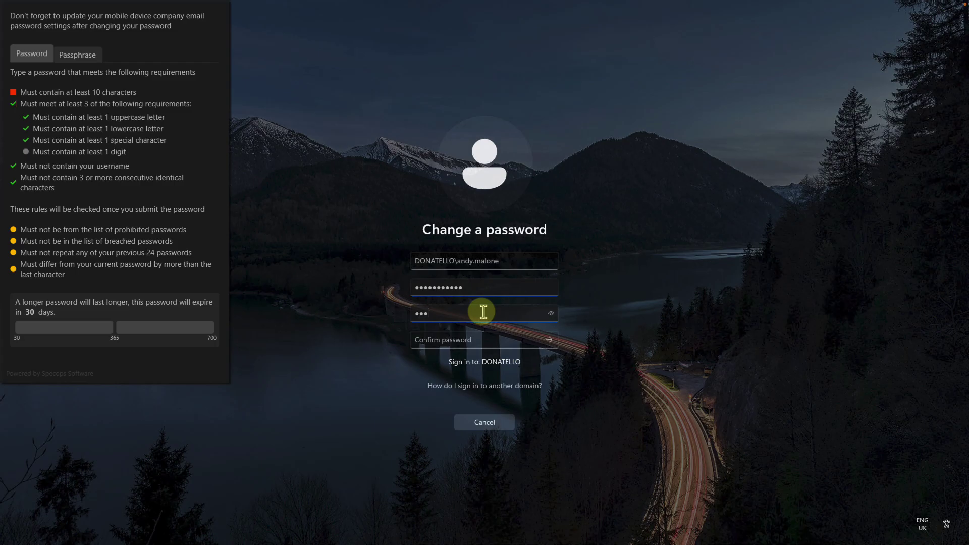
{"action": "type", "text": "•••••••"}
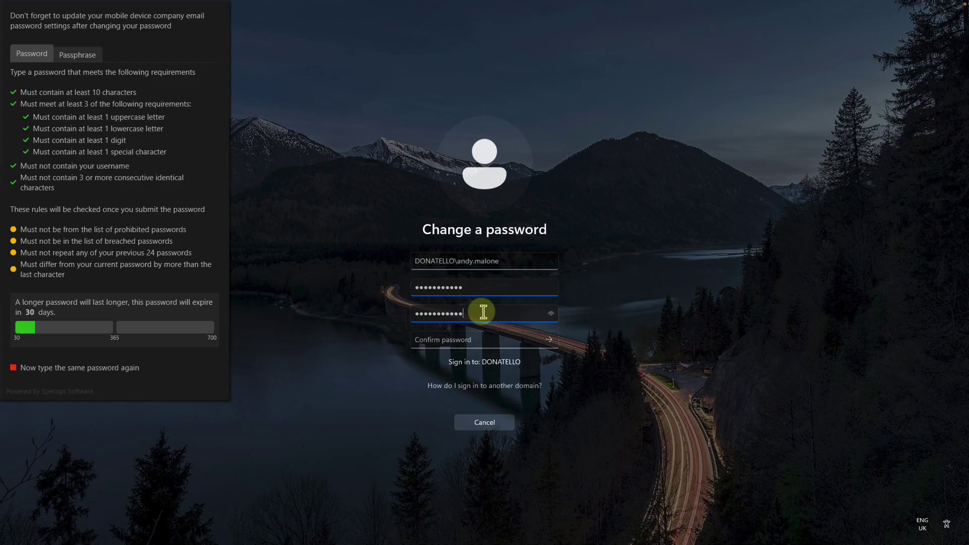
{"action": "type", "text": "•"}
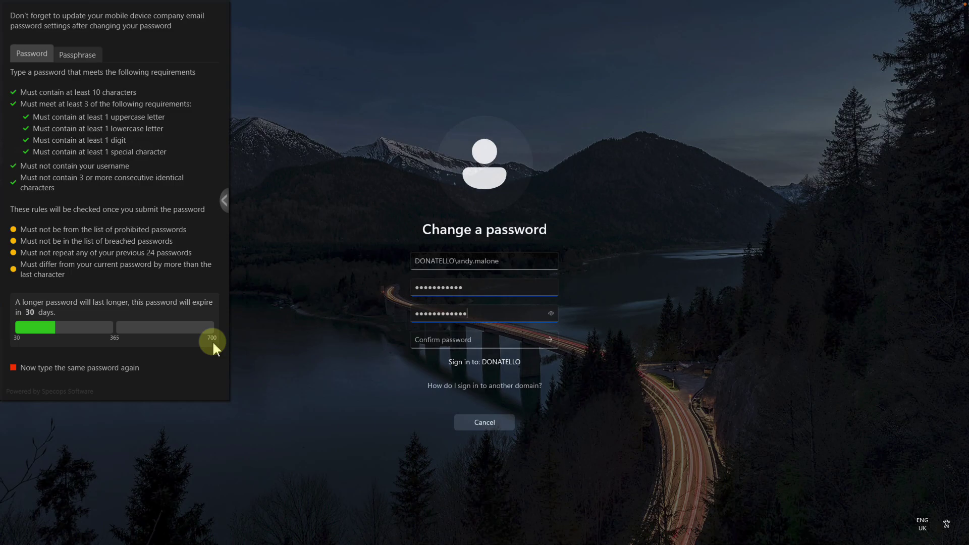
Step: Replace the new password with a weak one, confirm it, and submit the change
{"action": "key", "text": "ctrl+a"}
{"action": "key", "text": "BackSpace"}
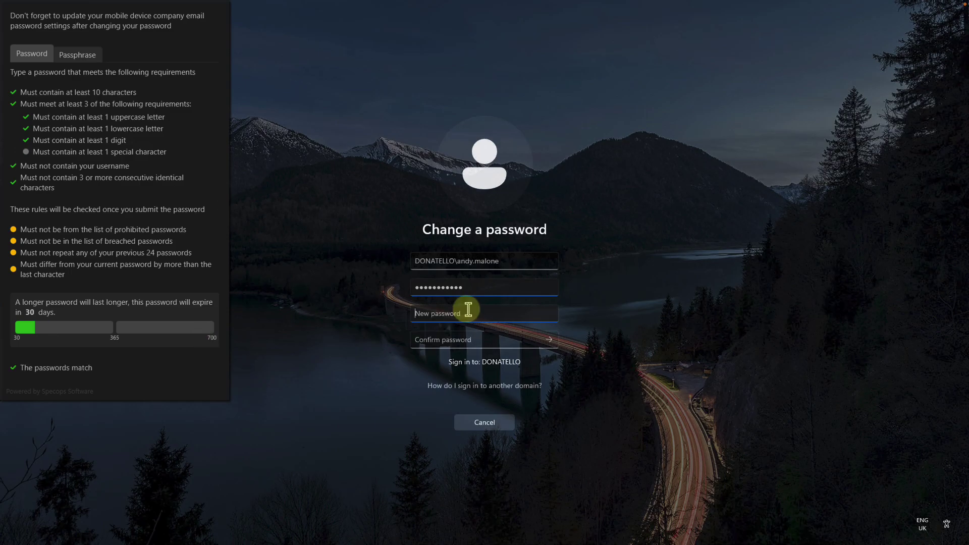
{"action": "type", "text": "Passwo"}
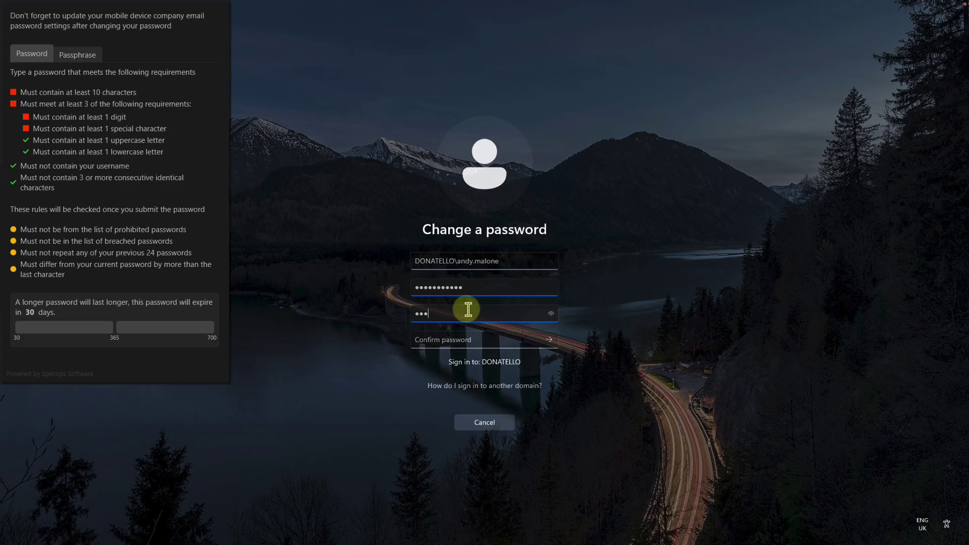
{"action": "type", "text": "rd123"}
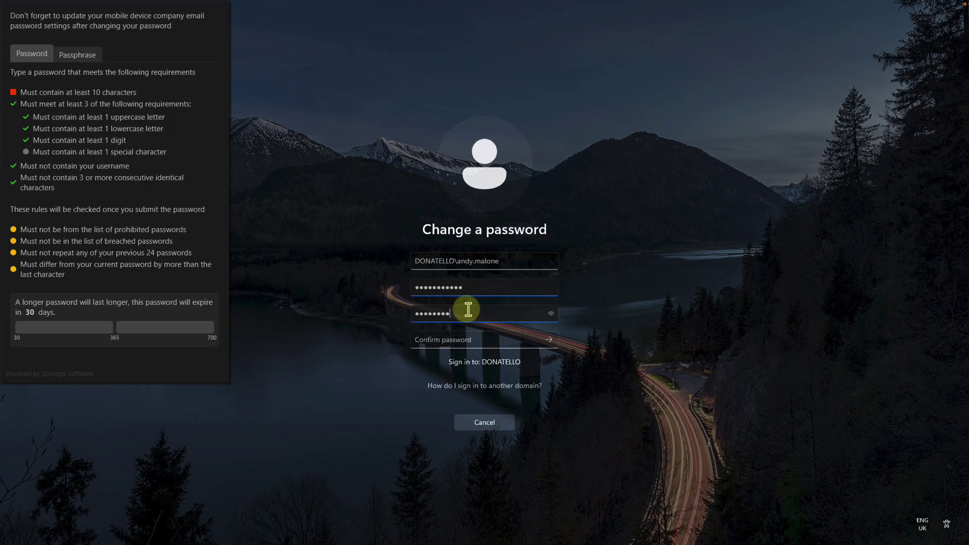
{"action": "key", "text": "Tab"}
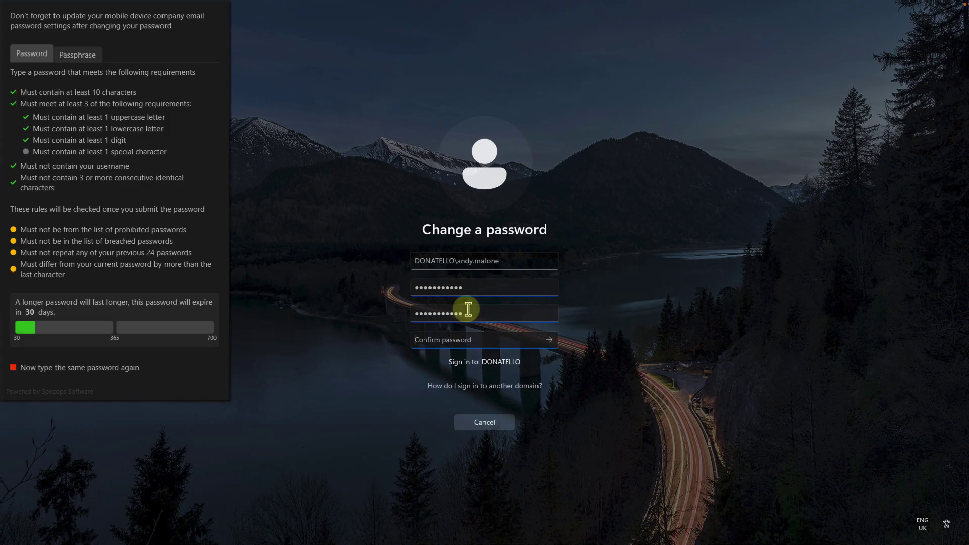
{"action": "type", "text": "Password123"}
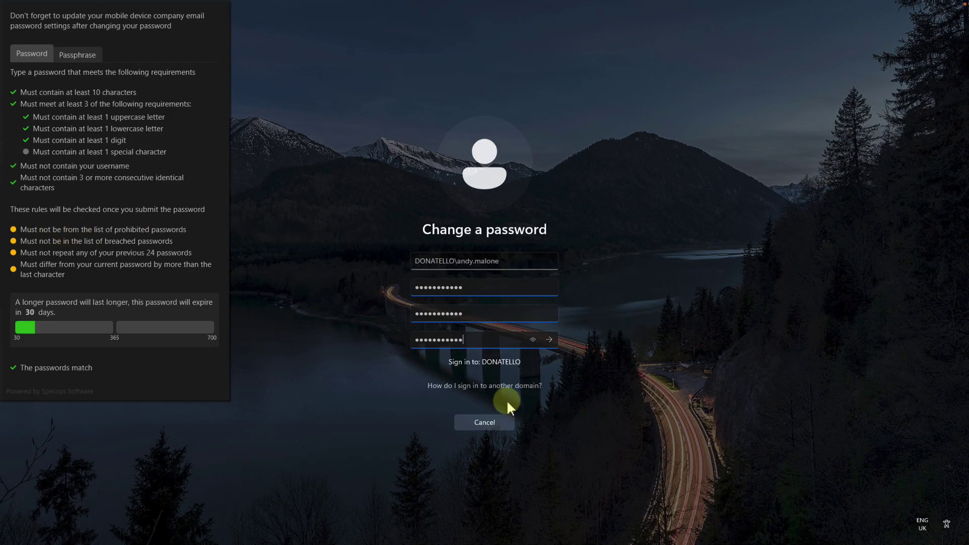
{"action": "left_click", "coordinate": [548, 339]}
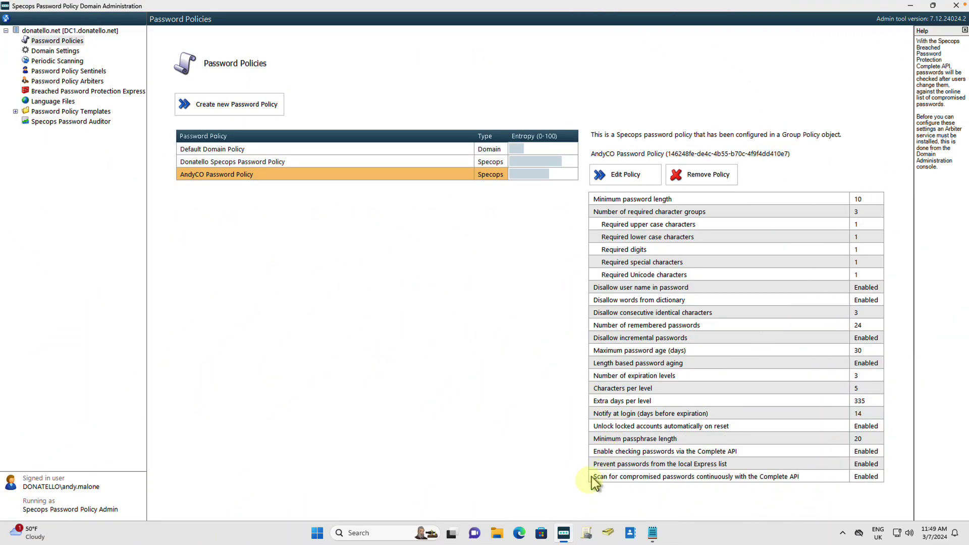
Step: Launch Active Directory Users and Computers, then Group Policy Management, from the taskbar
{"action": "mouse_move", "coordinate": [567, 535]}
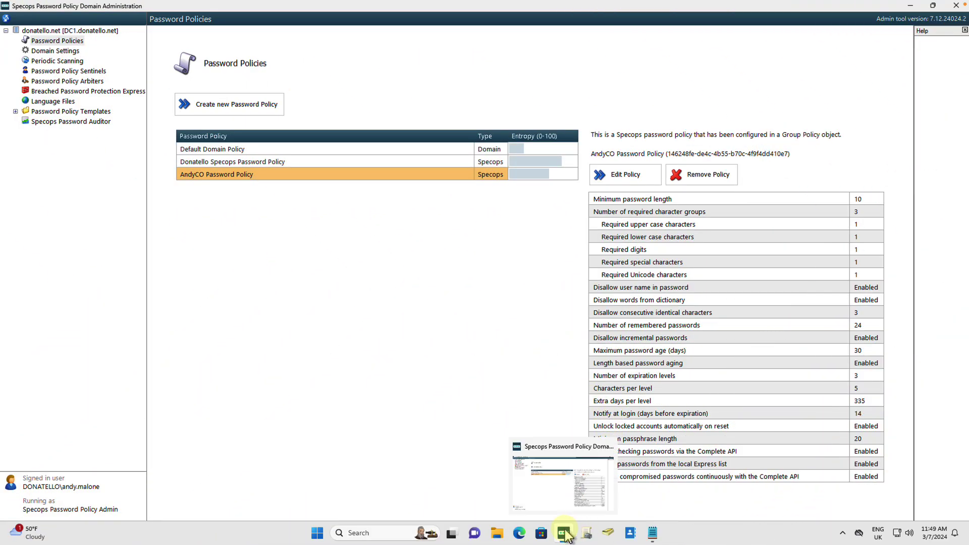
{"action": "left_click", "coordinate": [611, 535]}
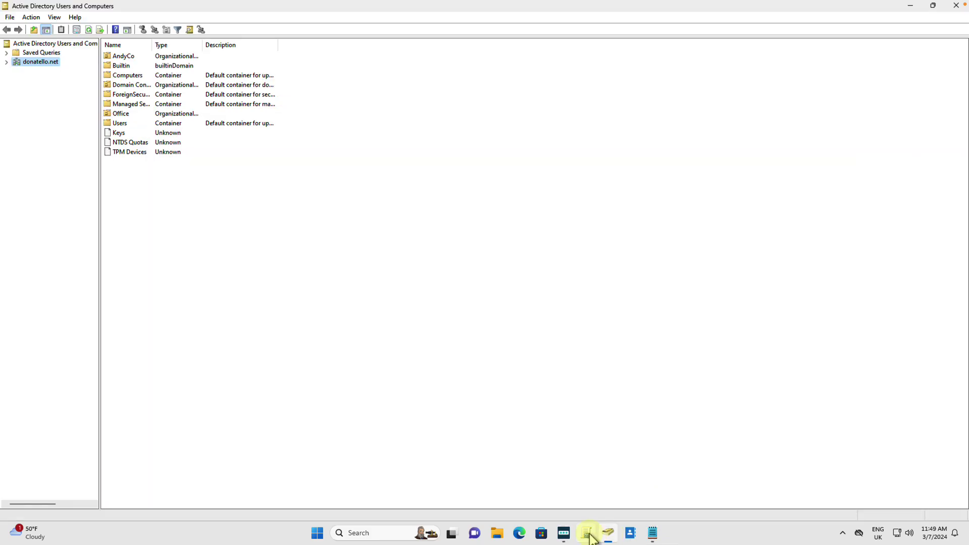
{"action": "left_click", "coordinate": [590, 536]}
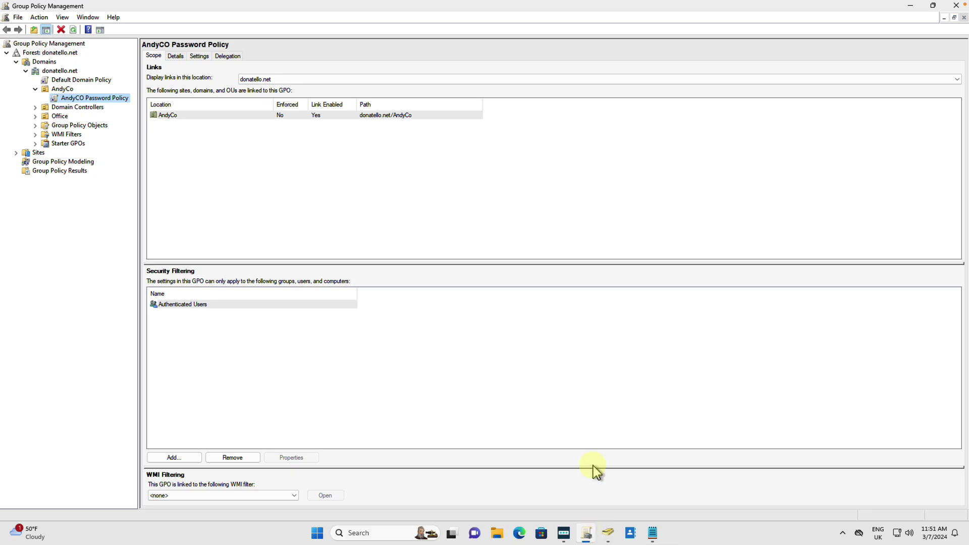
Step: Bring the Specops Password Policy console showing the AndyCO policy back to the front
{"action": "left_click", "coordinate": [564, 534]}
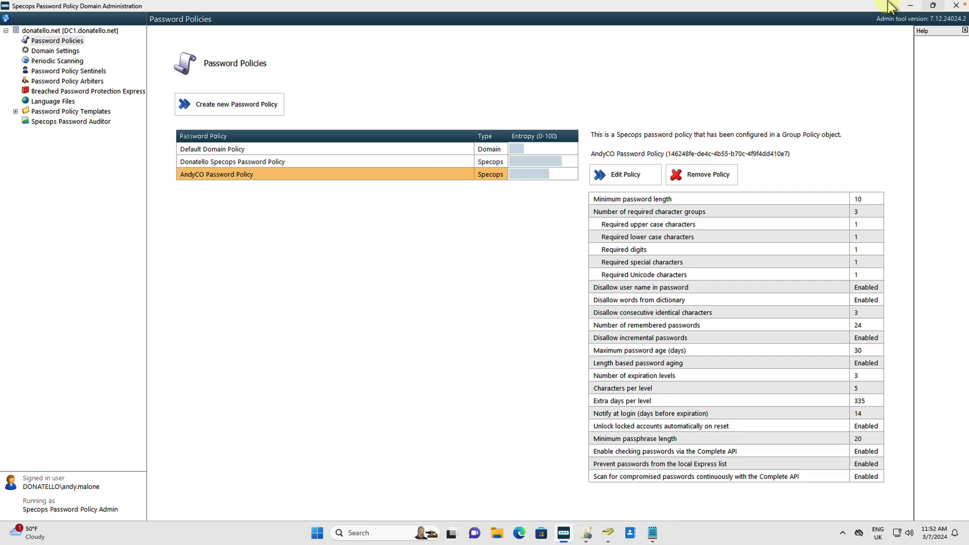
{"action": "mouse_move", "coordinate": [888, 4]}
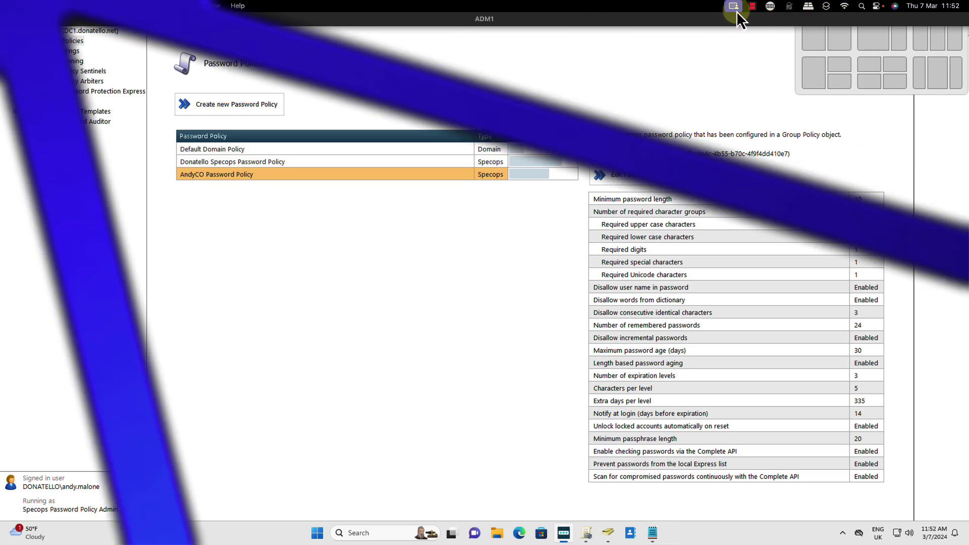